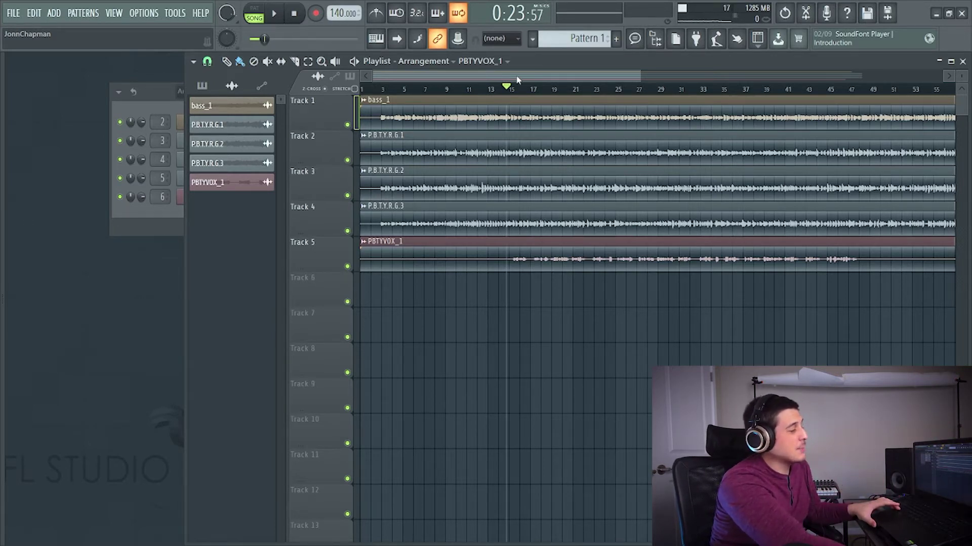
# Play and stop the arrangement to hear the mix, then bring up the Mixer with F9.
pyautogui.press('space')
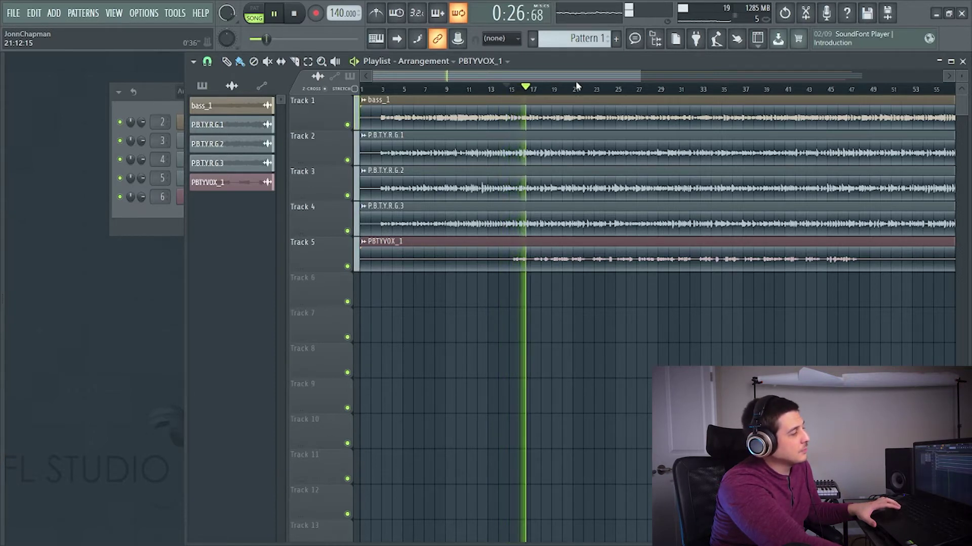
pyautogui.press('space')
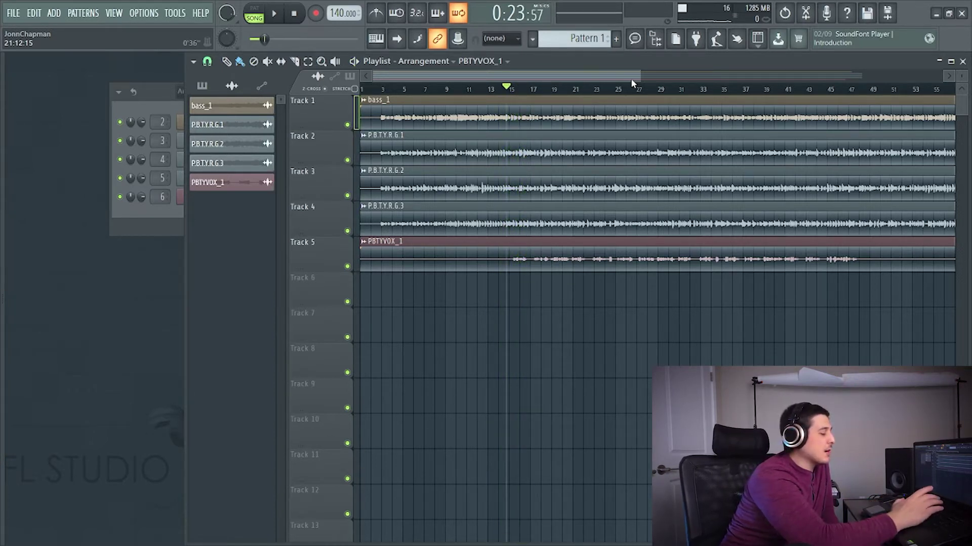
pyautogui.press('F9')
# Mute P.B.T.Y.R.G.3 and raise the P.B.T.Y.R.G.1 guitar's volume slightly during playback.
pyautogui.moveTo(493, 373); pyautogui.dragTo(480, 118)
pyautogui.click(315, 156)
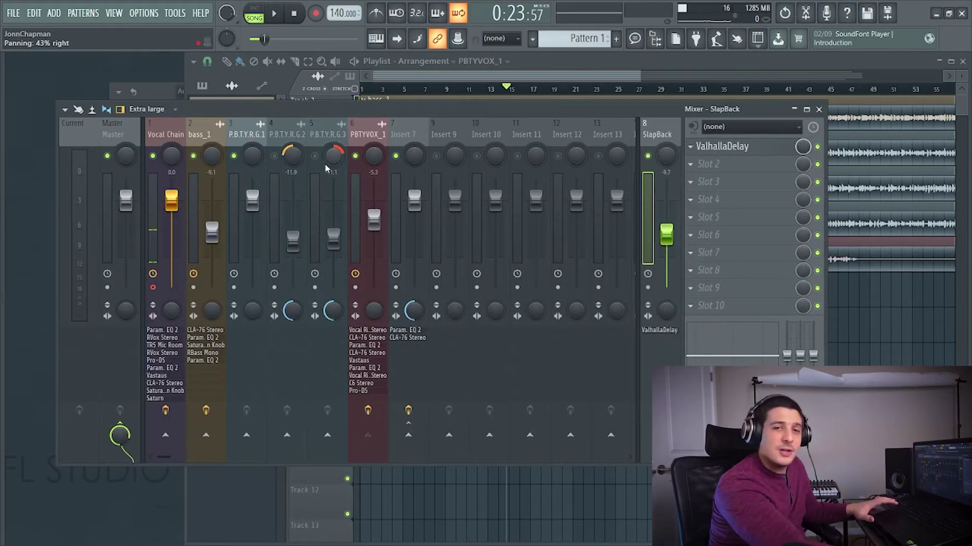
pyautogui.click(260, 138)
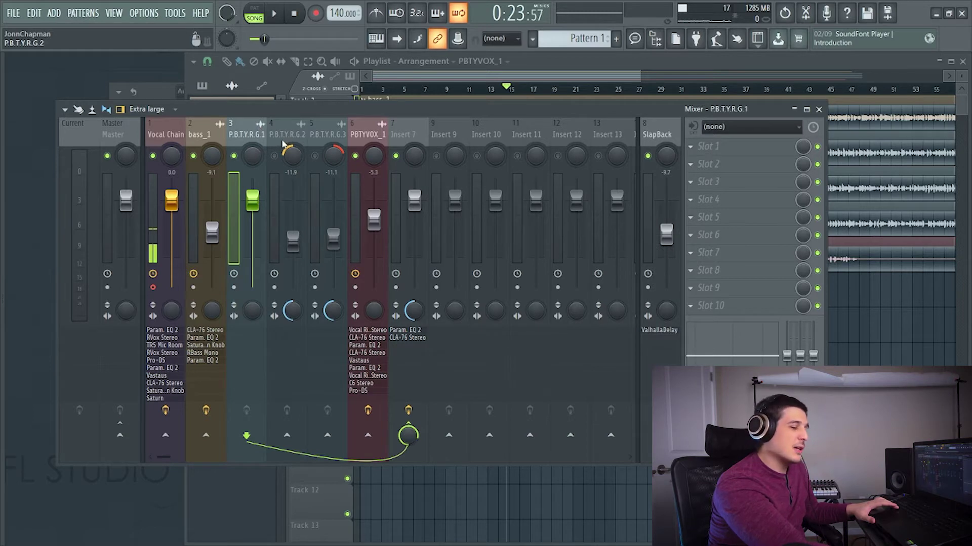
pyautogui.press('space')
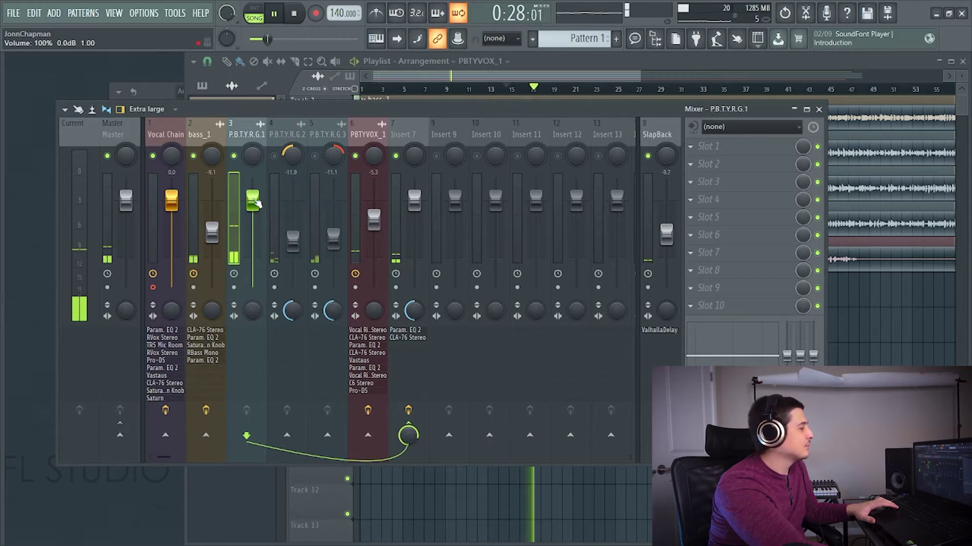
pyautogui.moveTo(252, 200); pyautogui.dragTo(252, 199)
# Route Insert 7's send to both Insert 9 and Insert 10.
pyautogui.click(418, 212)
pyautogui.press('space')
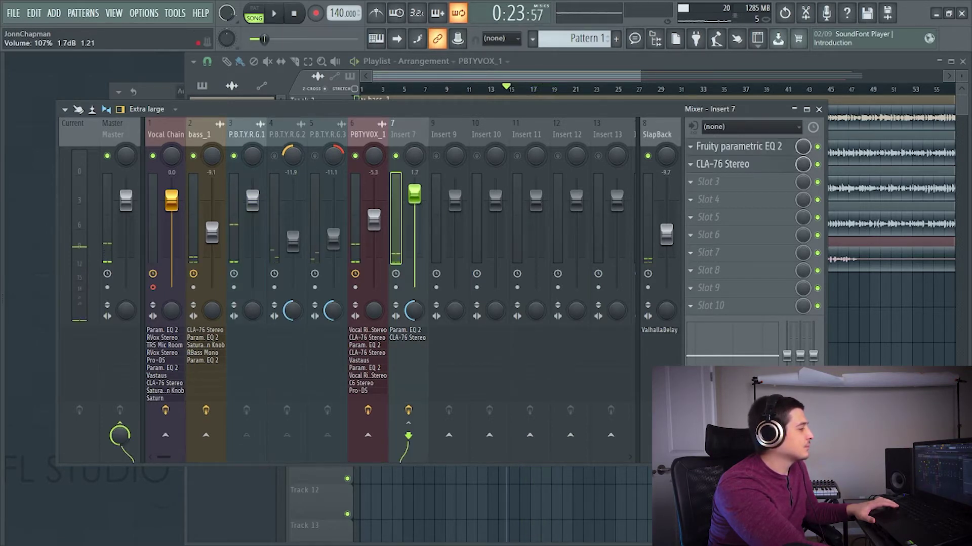
pyautogui.click(449, 435)
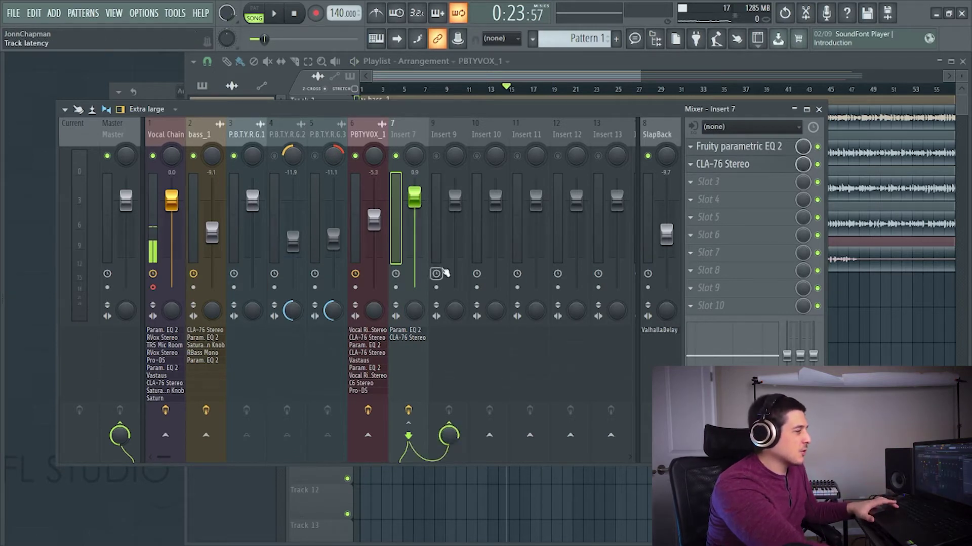
pyautogui.click(437, 156)
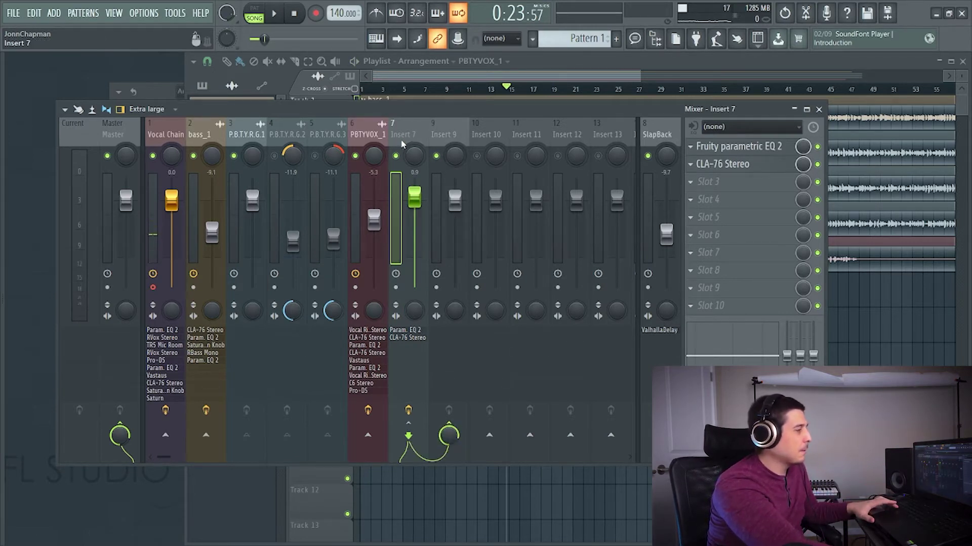
pyautogui.click(489, 435)
pyautogui.click(479, 156)
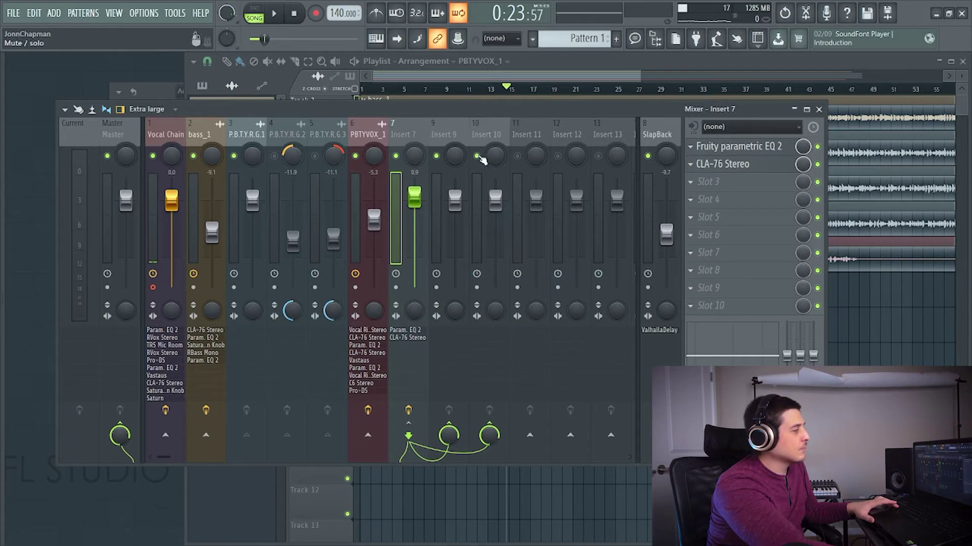
# Open the plugin list for Insert 9's first effect slot.
pyautogui.click(481, 142)
pyautogui.click(429, 135)
pyautogui.click(402, 135)
pyautogui.click(429, 136)
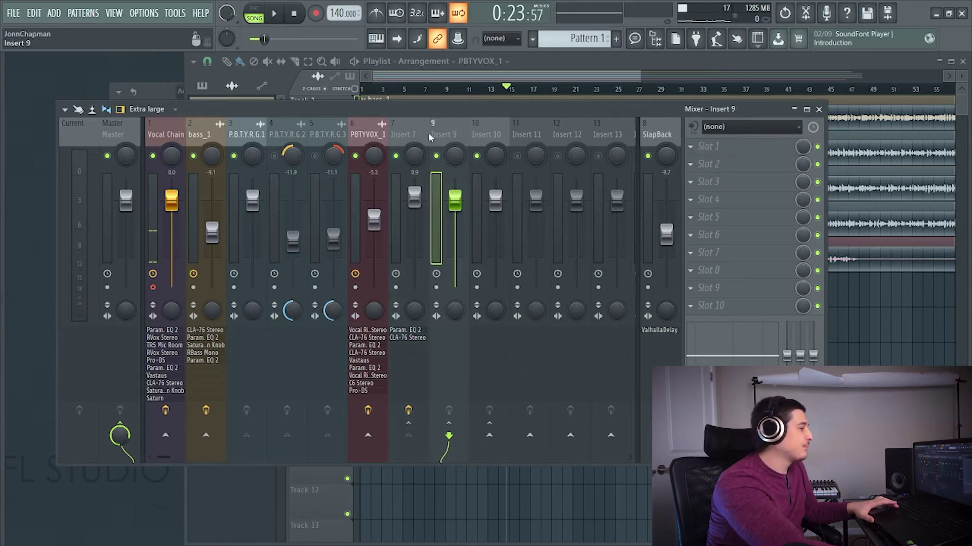
pyautogui.click(707, 146)
pyautogui.moveTo(707, 162)
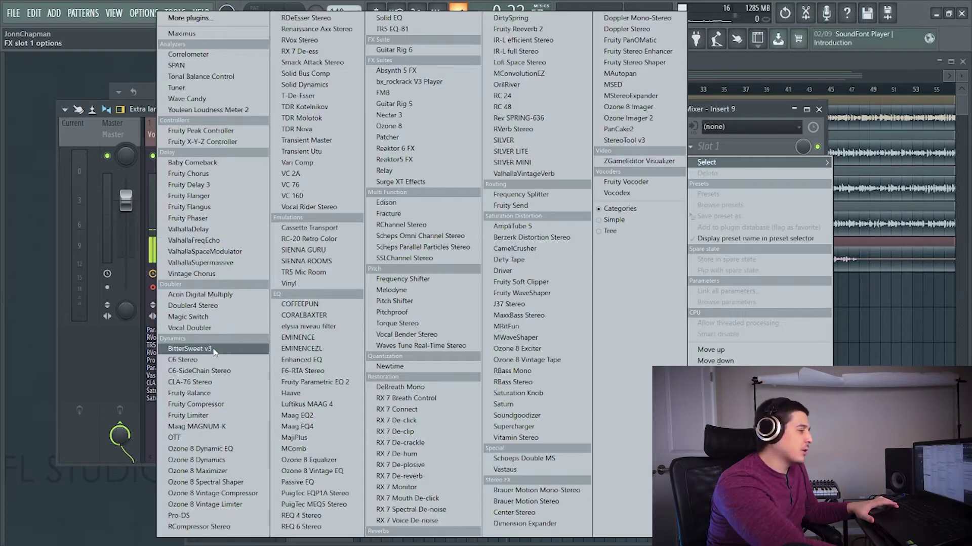
# Load ValhallaDelay on Insert 9 with feedback at 0% and delay time 0 ms, then close it.
pyautogui.click(217, 230)
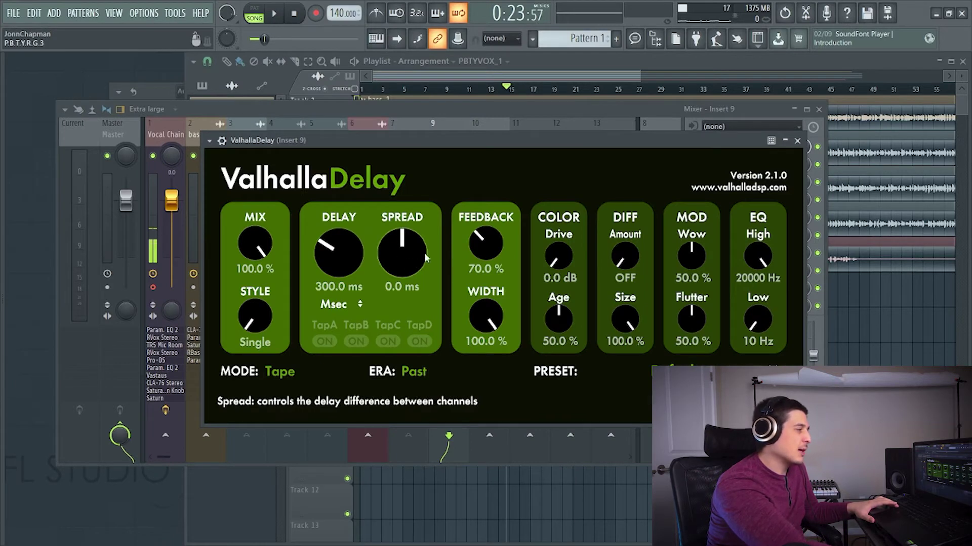
pyautogui.moveTo(485, 244); pyautogui.dragTo(483, 369)
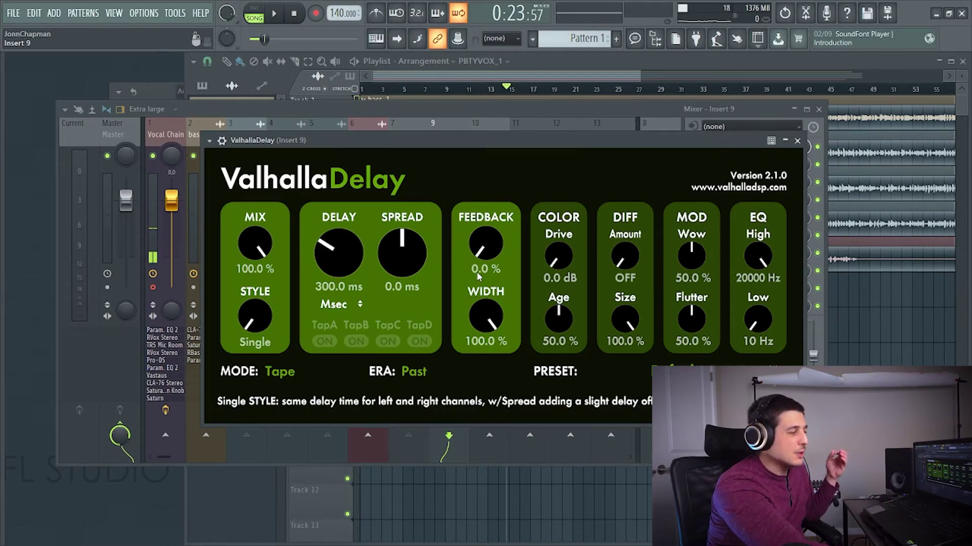
pyautogui.moveTo(338, 253); pyautogui.dragTo(356, 304)
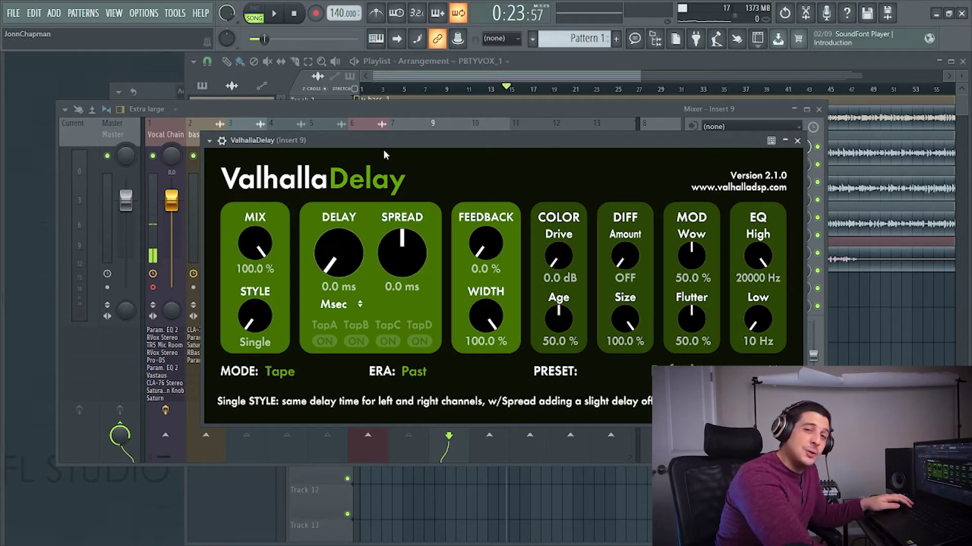
pyautogui.moveTo(416, 141); pyautogui.dragTo(429, 159)
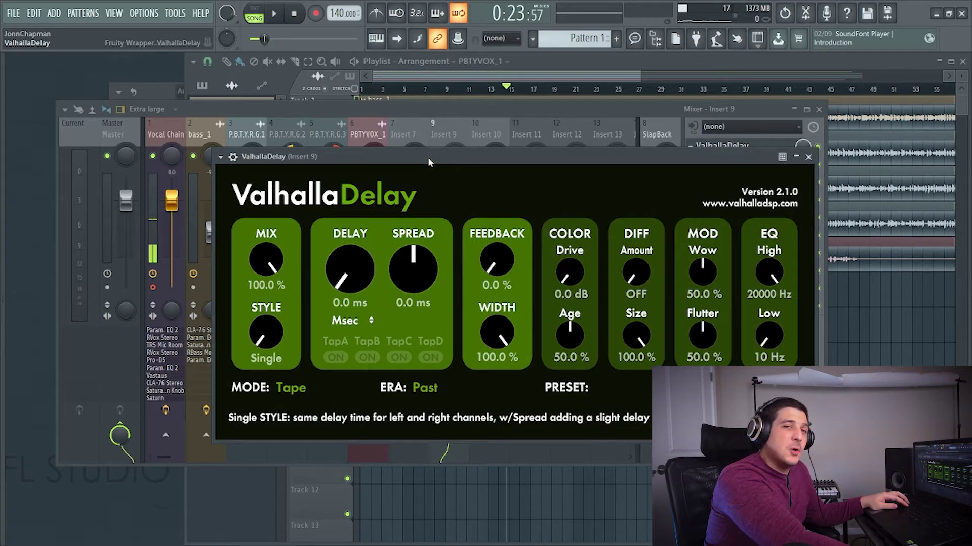
pyautogui.click(443, 140)
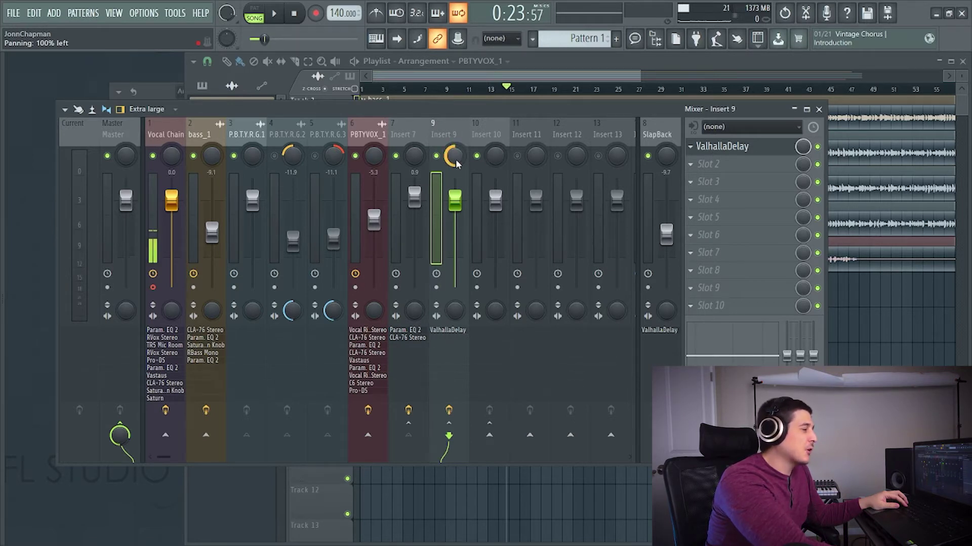
# Pan Insert 10 hard right and name Insert 11 'Output' with a teal colour.
pyautogui.moveTo(496, 157); pyautogui.dragTo(496, 122)
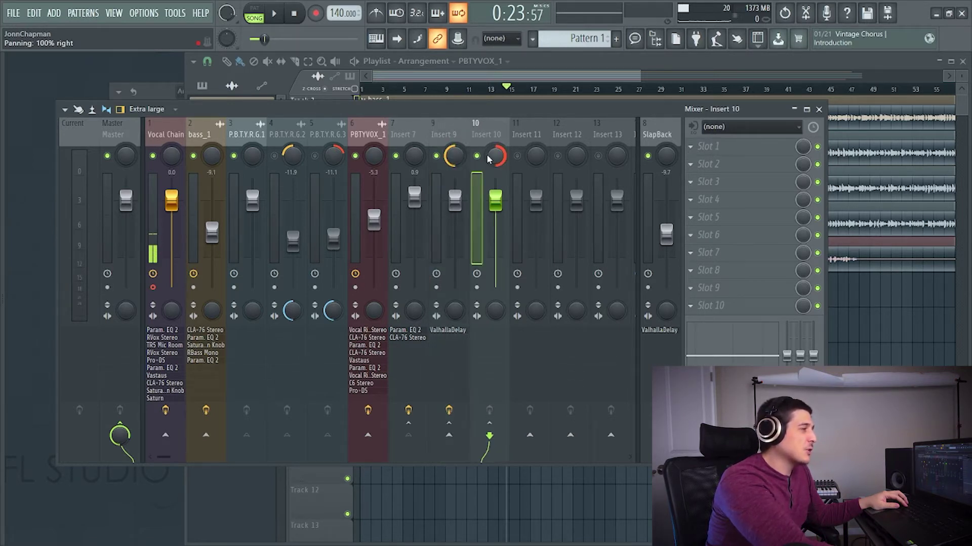
pyautogui.click(399, 133)
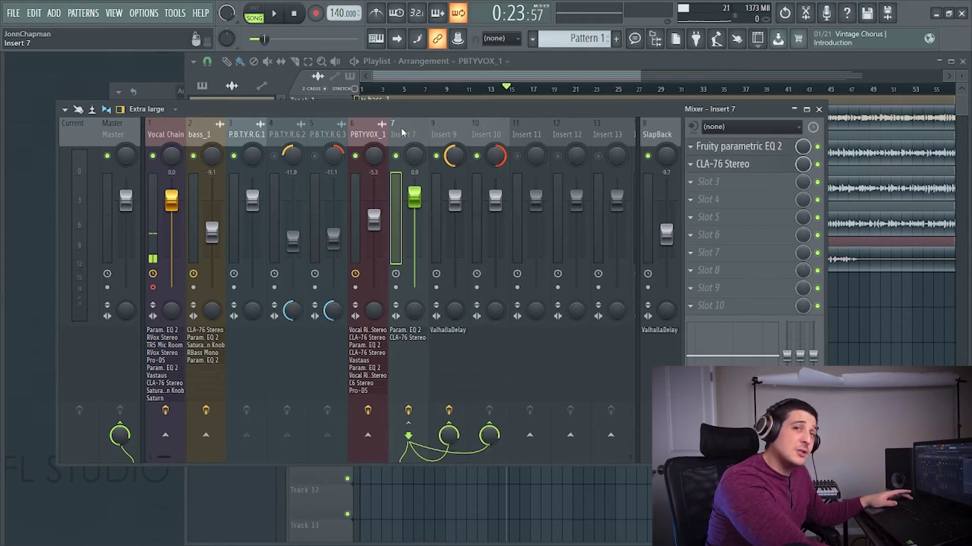
pyautogui.click(518, 132)
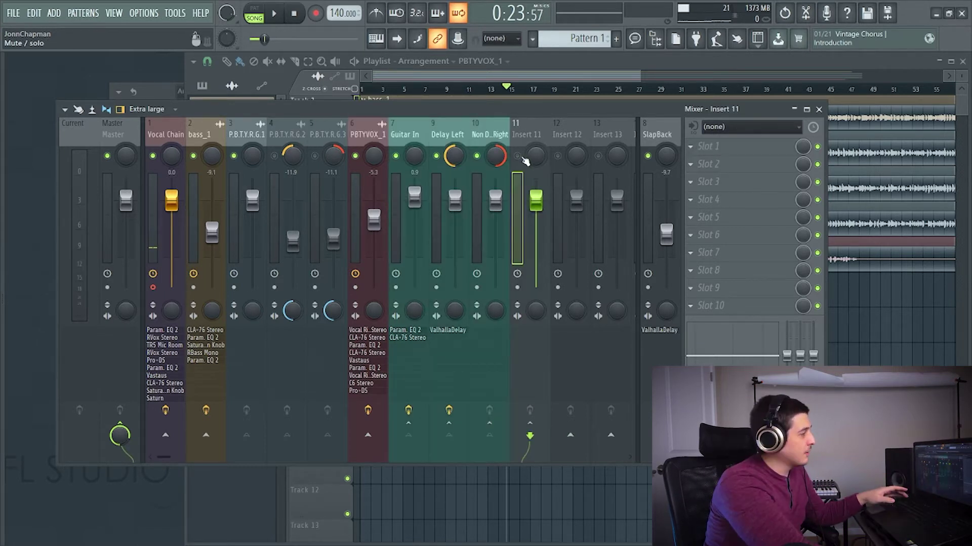
pyautogui.press('F2')
pyautogui.click(506, 128)
pyautogui.click(506, 127)
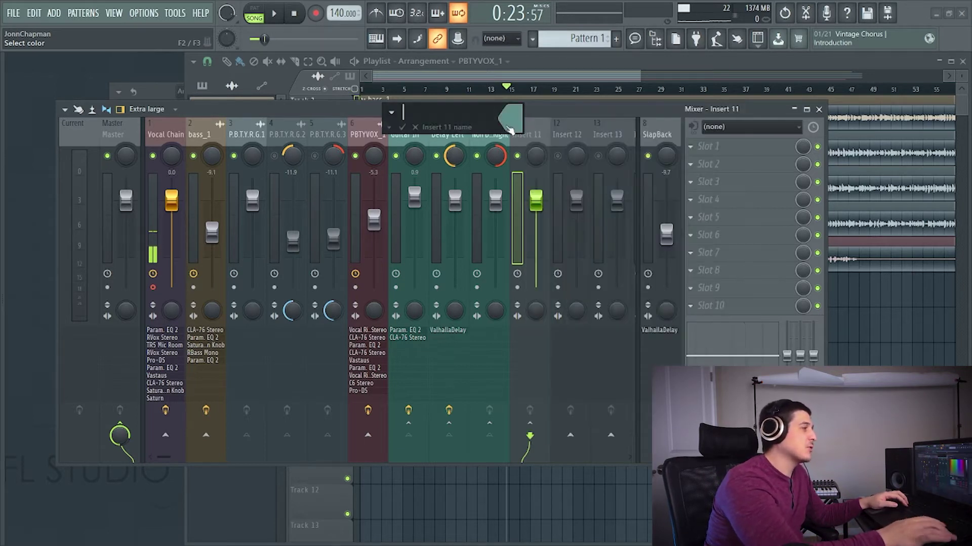
pyautogui.write('Output')
pyautogui.press('Return')
# Check the Guitar In, Delay Left, Non Delay Right and Output tracks, then open Delay Left's ValhallaDelay.
pyautogui.click(419, 137)
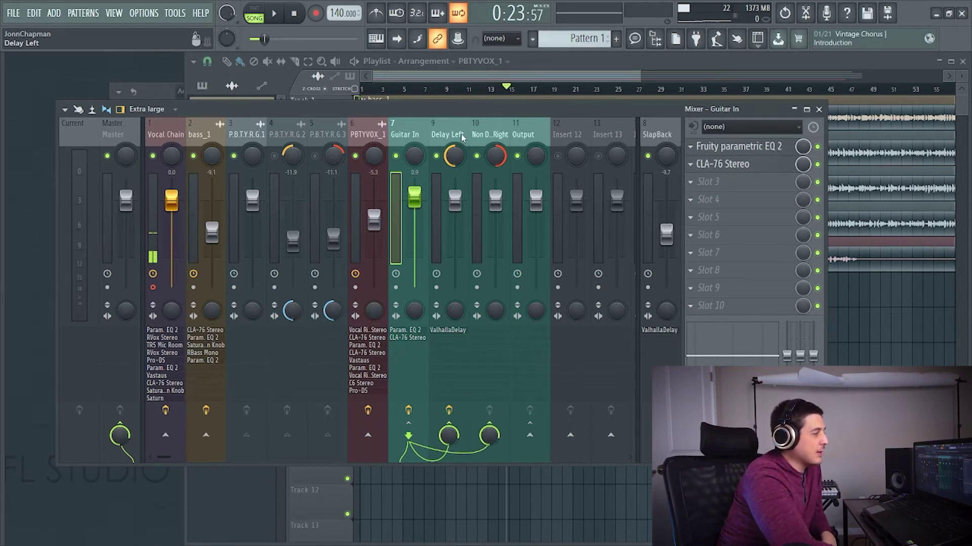
pyautogui.click(450, 133)
pyautogui.click(506, 134)
pyautogui.click(512, 131)
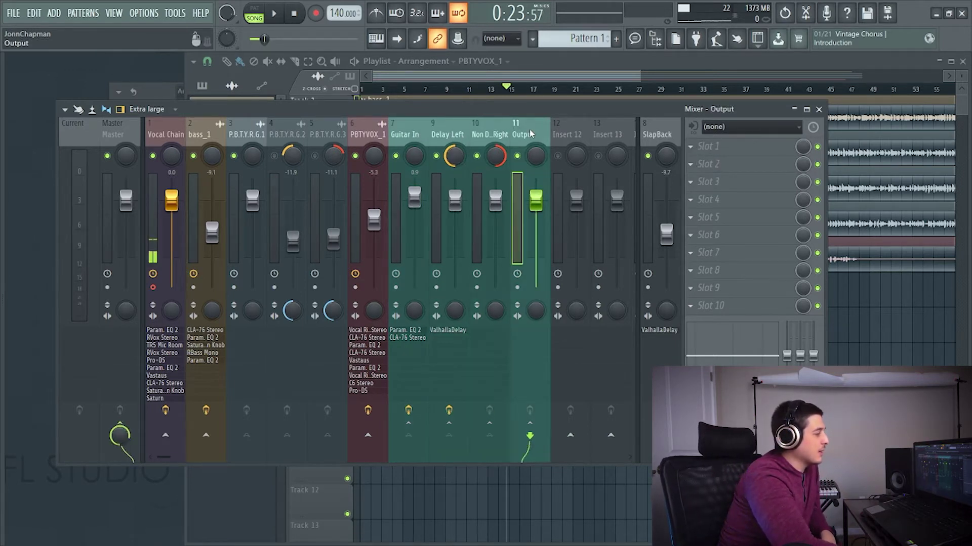
pyautogui.press('Left')
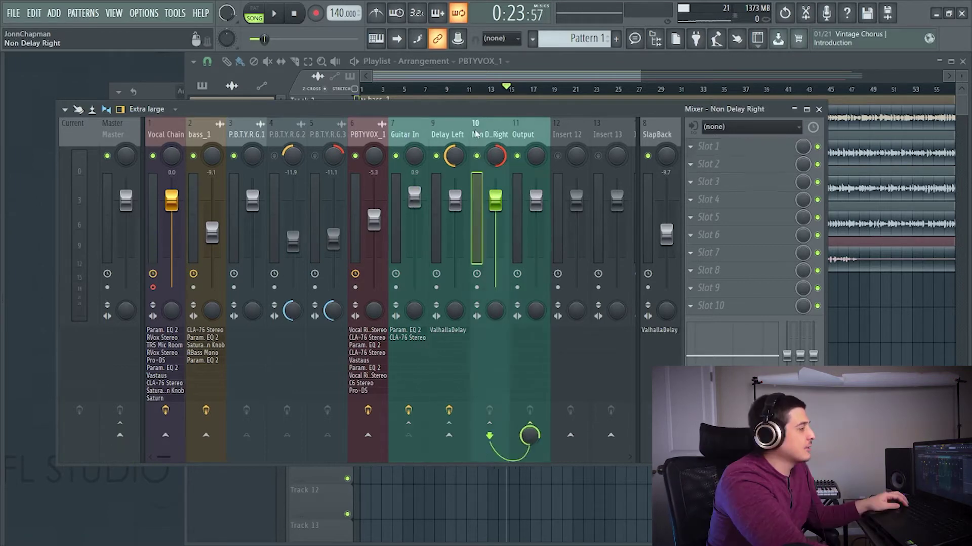
pyautogui.press('Left')
pyautogui.click(722, 147)
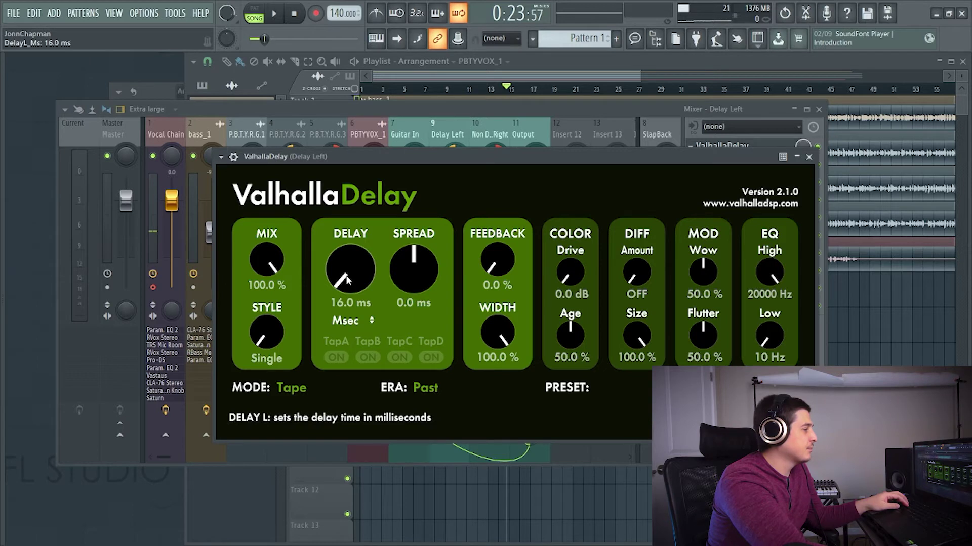
# Audition Delay Left's ValhallaDelay while raising its delay time to 32 ms, then move the window aside.
pyautogui.press('space')
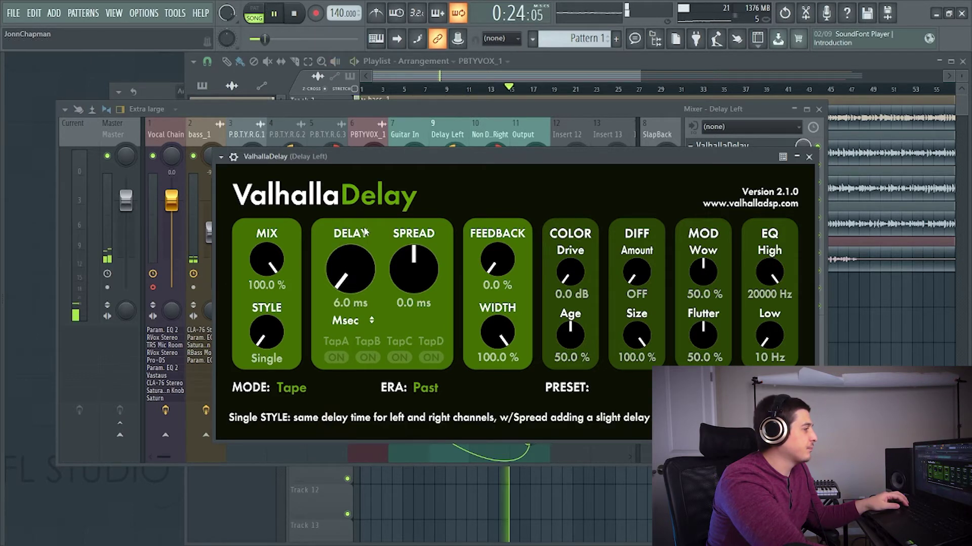
pyautogui.scroll(5, 352, 283)
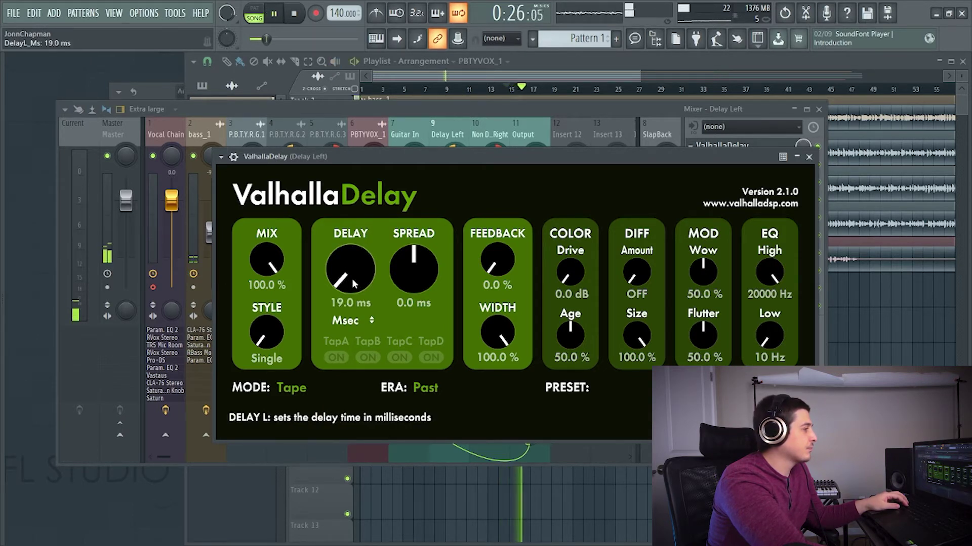
pyautogui.moveTo(387, 163); pyautogui.dragTo(357, 196)
pyautogui.scroll(2, 323, 308)
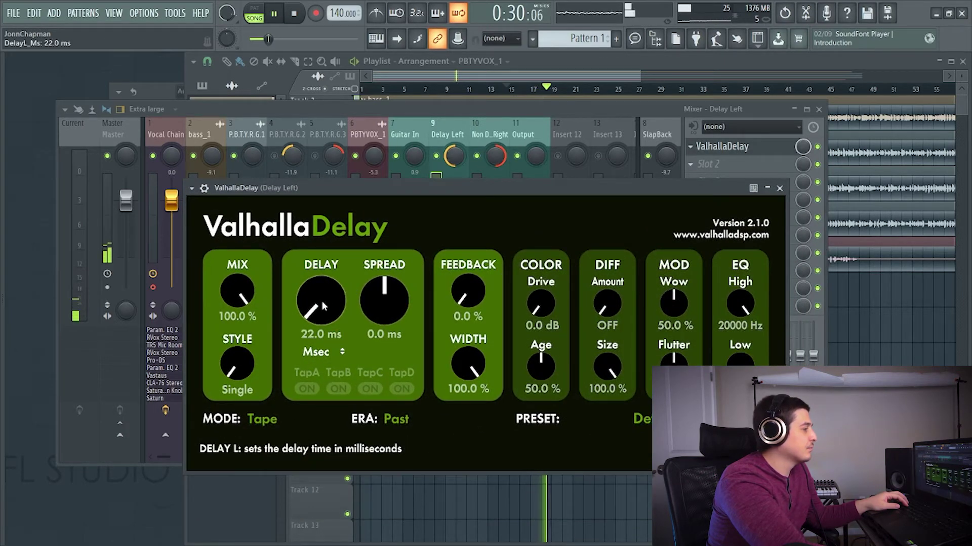
pyautogui.scroll(-5, 323, 308)
pyautogui.scroll(8, 323, 307)
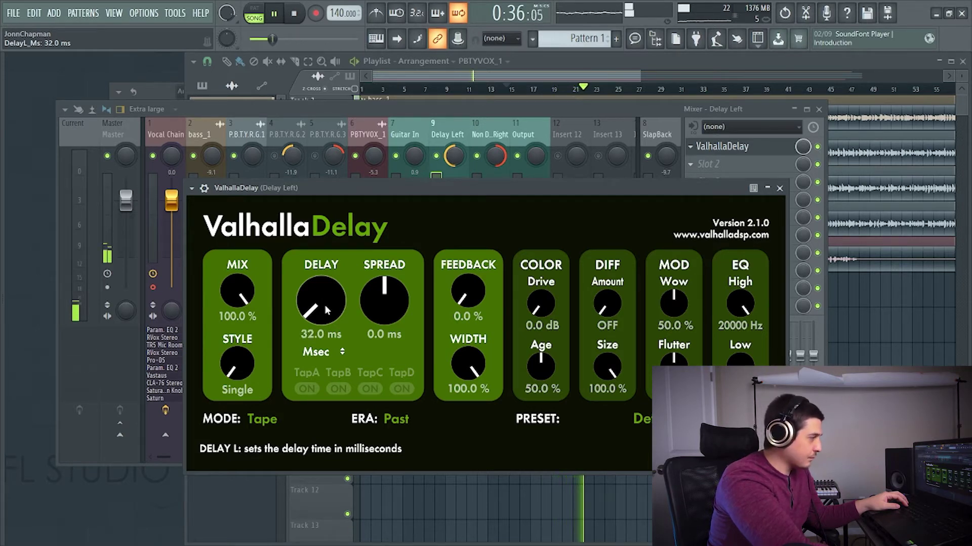
pyautogui.moveTo(429, 192); pyautogui.dragTo(394, 233)
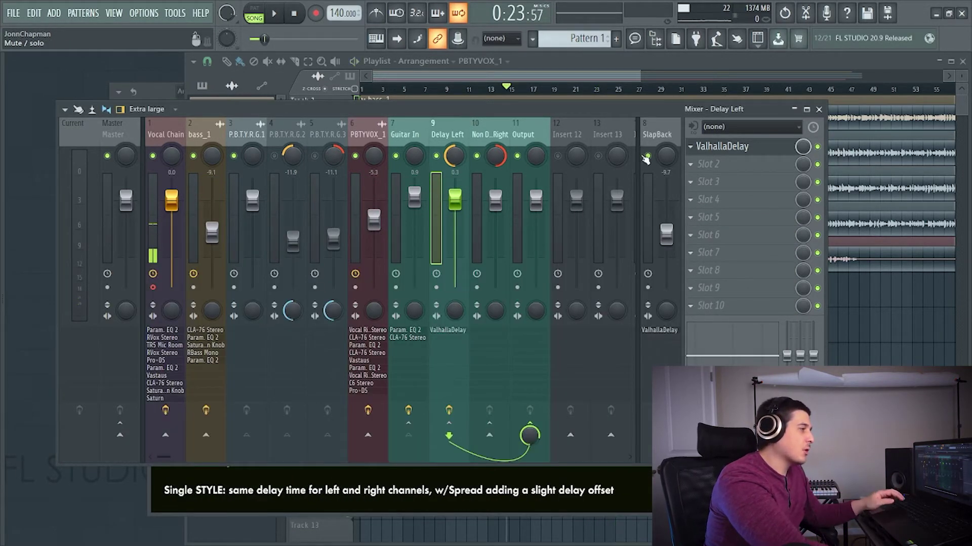
# Toggle Guitar In's mute, bypass Delay Left's ValhallaDelay, then re-enable it and play again.
pyautogui.click(398, 158)
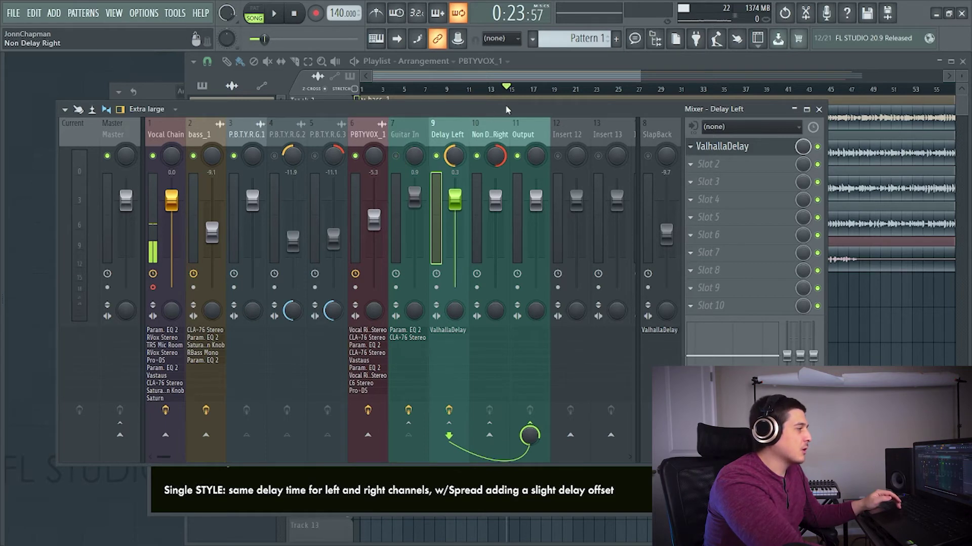
pyautogui.click(818, 147)
pyautogui.press('space')
pyautogui.moveTo(566, 111); pyautogui.dragTo(584, 168)
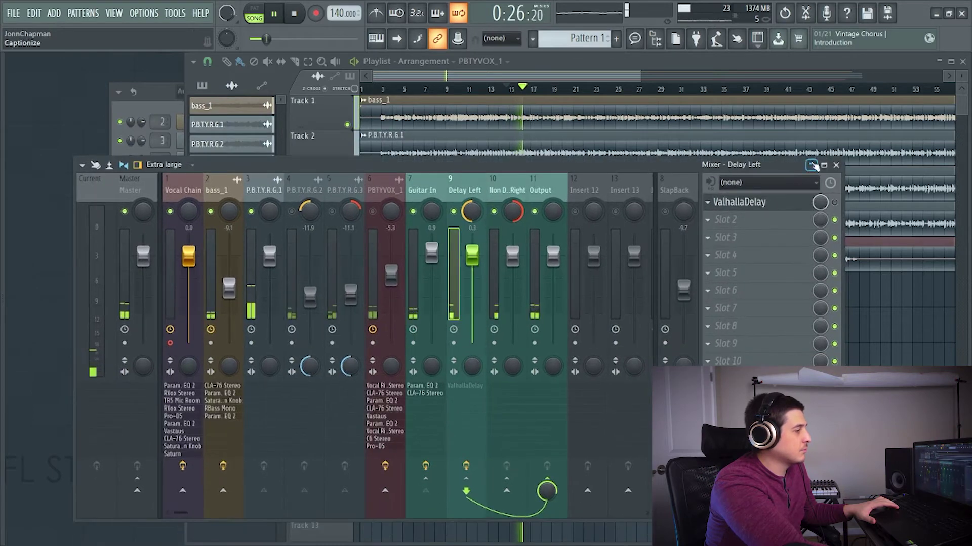
pyautogui.press('space')
pyautogui.click(835, 202)
pyautogui.press('space')
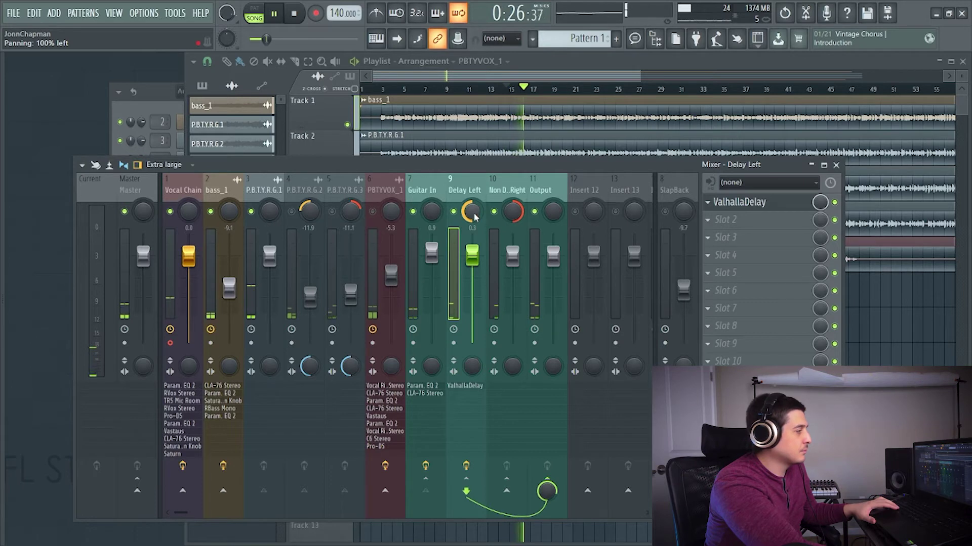
# Pan Delay Left 50% left and Non Delay Right 50% right, then play and stop the song.
pyautogui.press('space')
pyautogui.moveTo(475, 216); pyautogui.dragTo(474, 210)
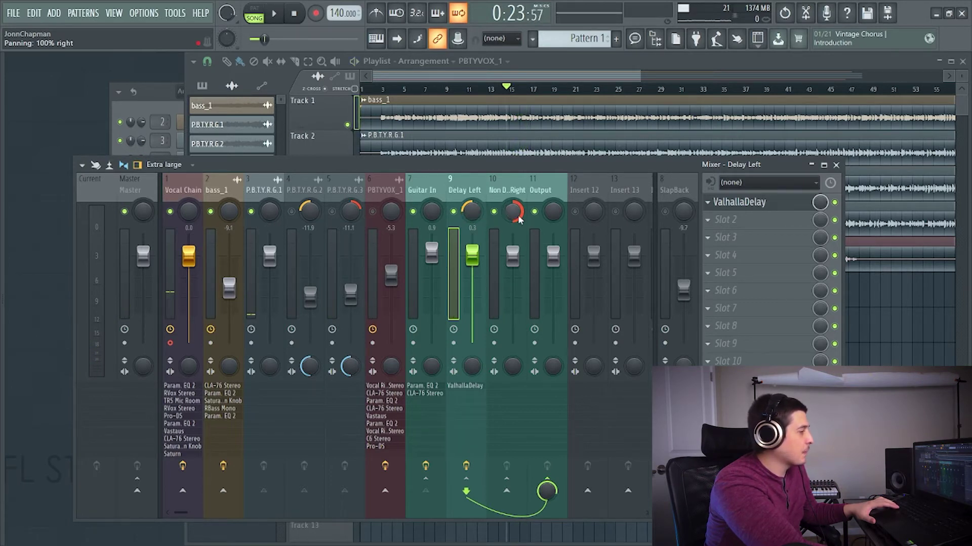
pyautogui.moveTo(519, 219); pyautogui.dragTo(519, 225)
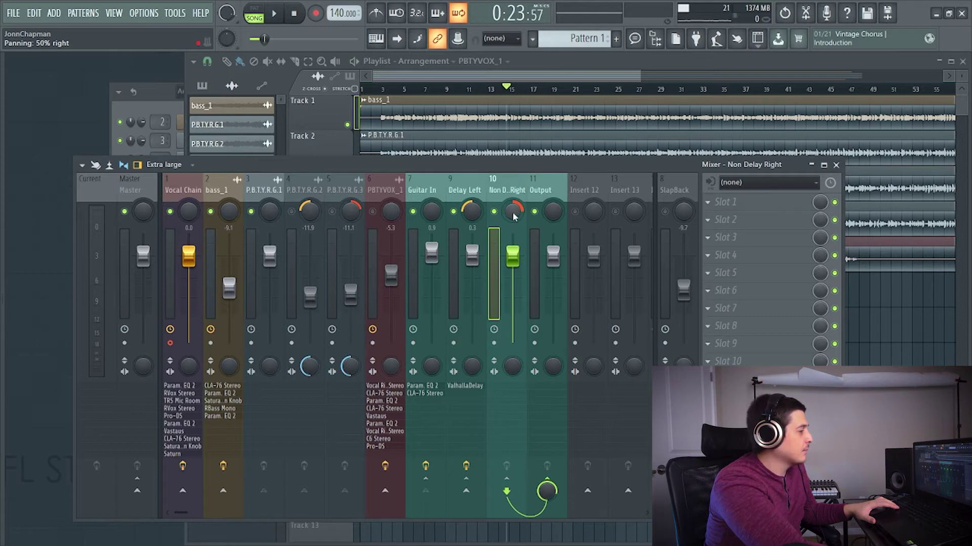
pyautogui.press('space')
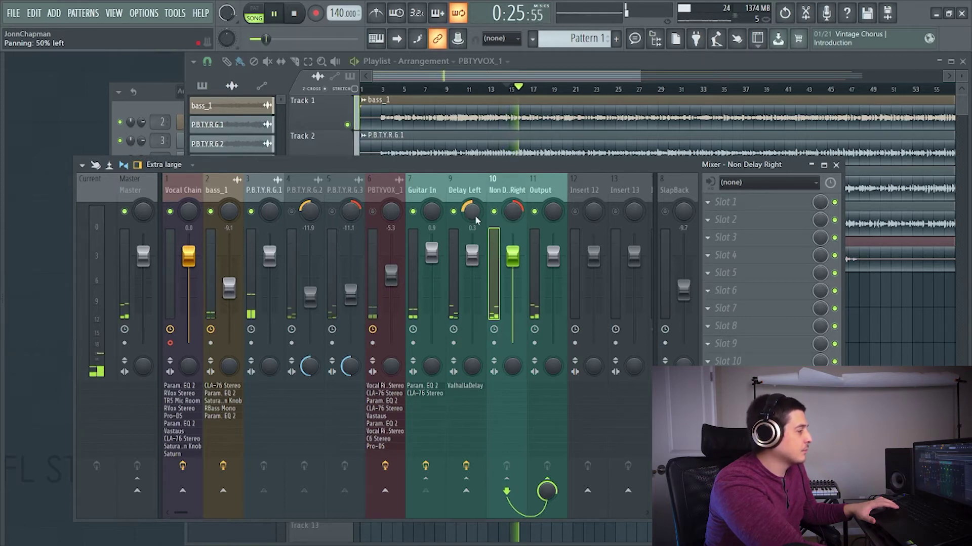
pyautogui.press('space')
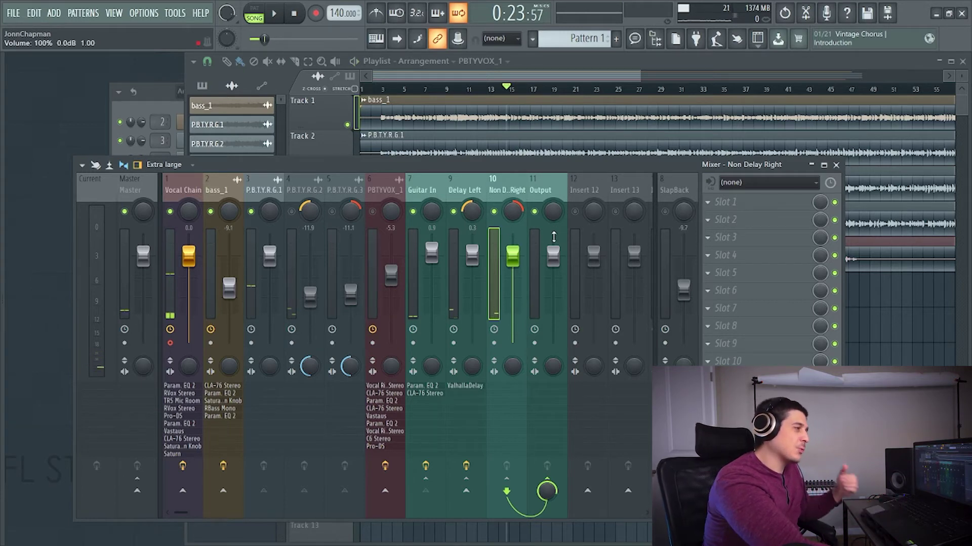
# Open Delay Left's ValhallaDelay and shorten its delay time to 10.0 ms during playback.
pyautogui.click(467, 189)
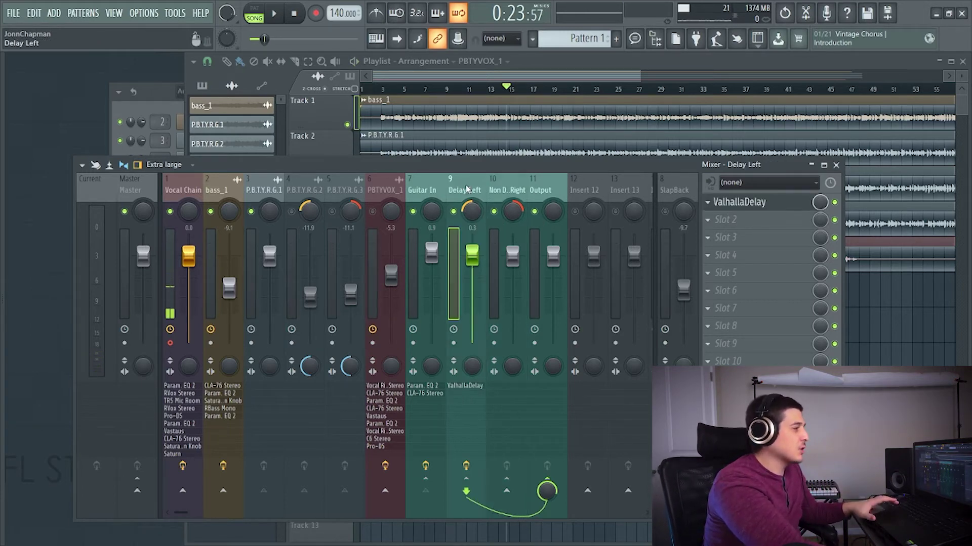
pyautogui.click(739, 202)
pyautogui.press('space')
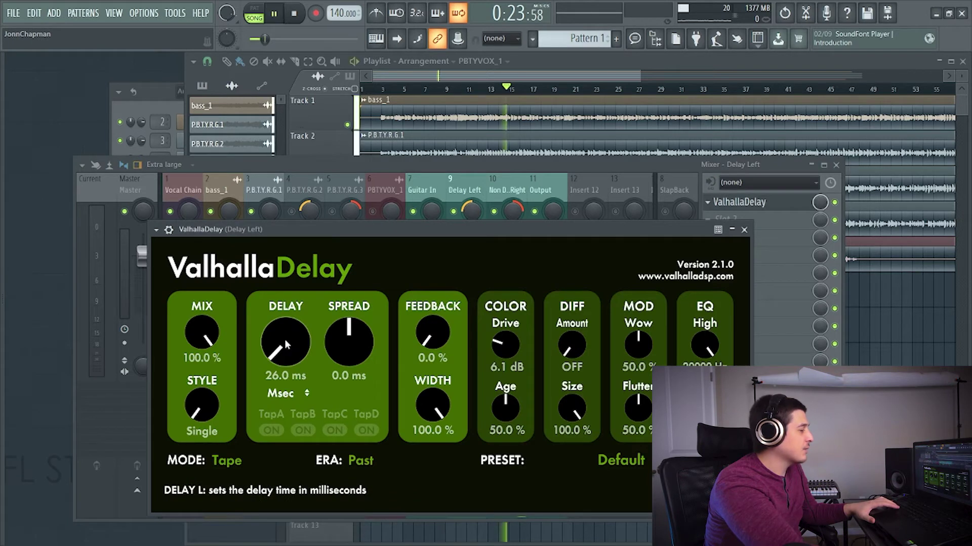
pyautogui.scroll(3, 285, 353)
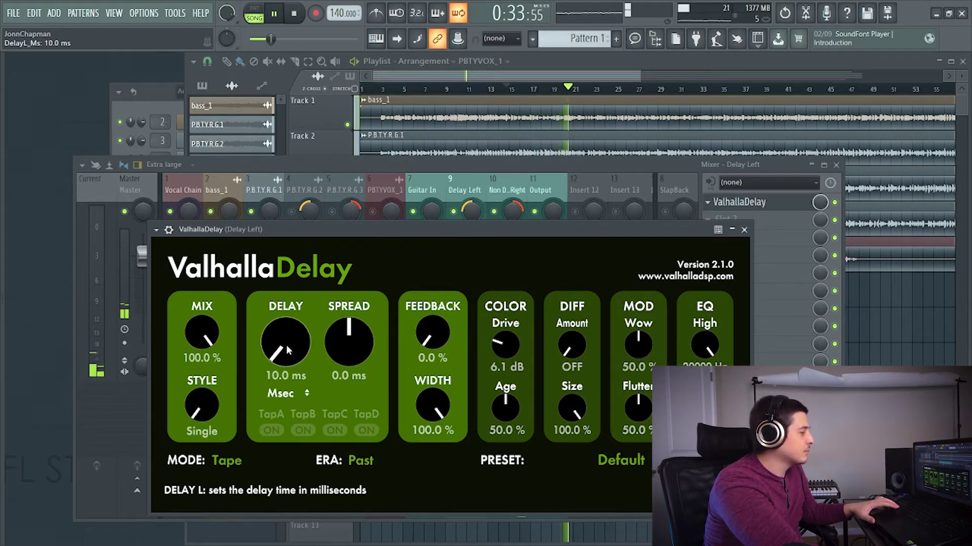
pyautogui.click(452, 172)
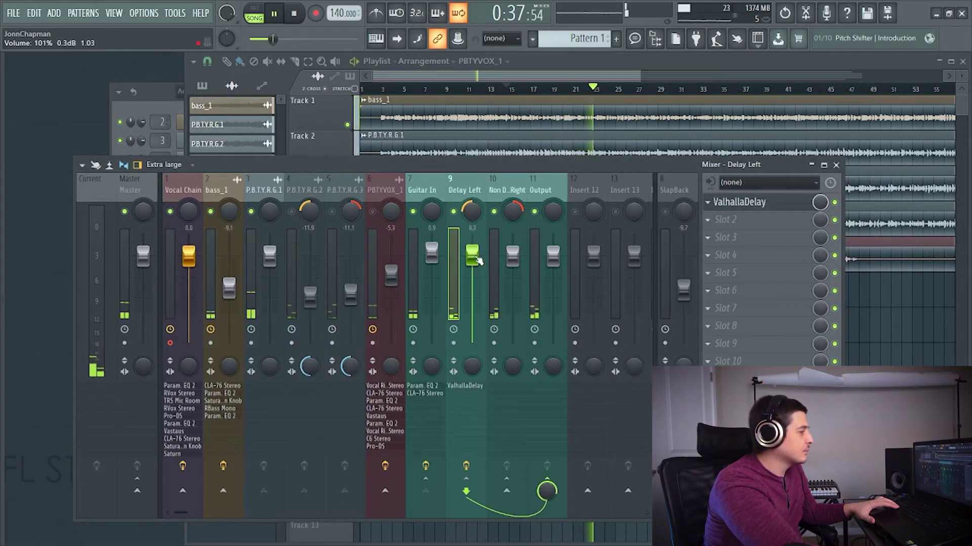
# Load a Correlometer into the Output track's first slot and play the song to view its meter.
pyautogui.click(505, 189)
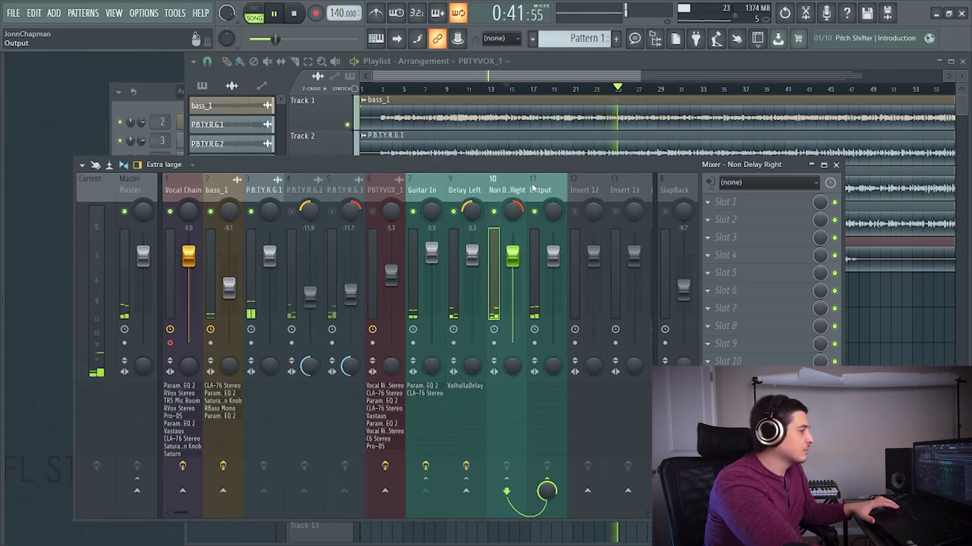
pyautogui.click(545, 188)
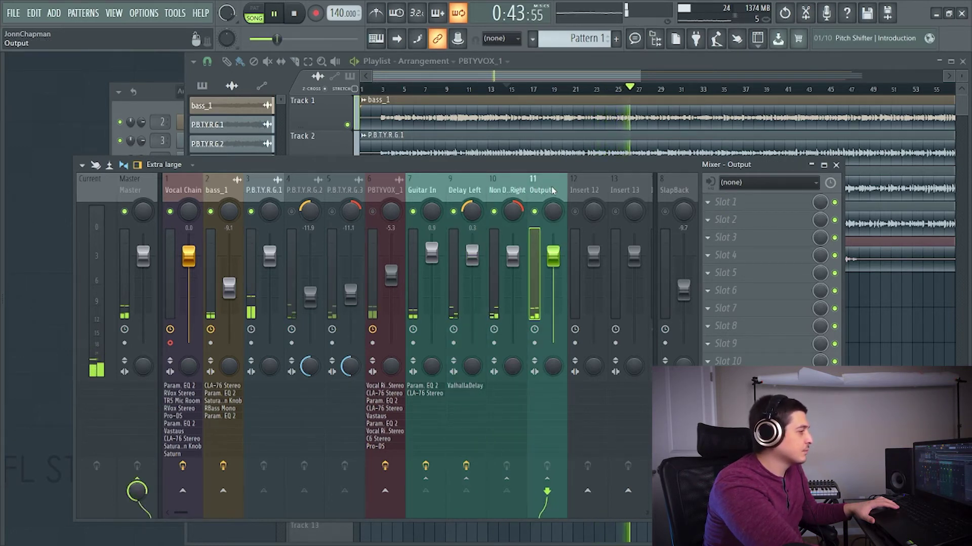
pyautogui.click(719, 202)
pyautogui.moveTo(728, 217)
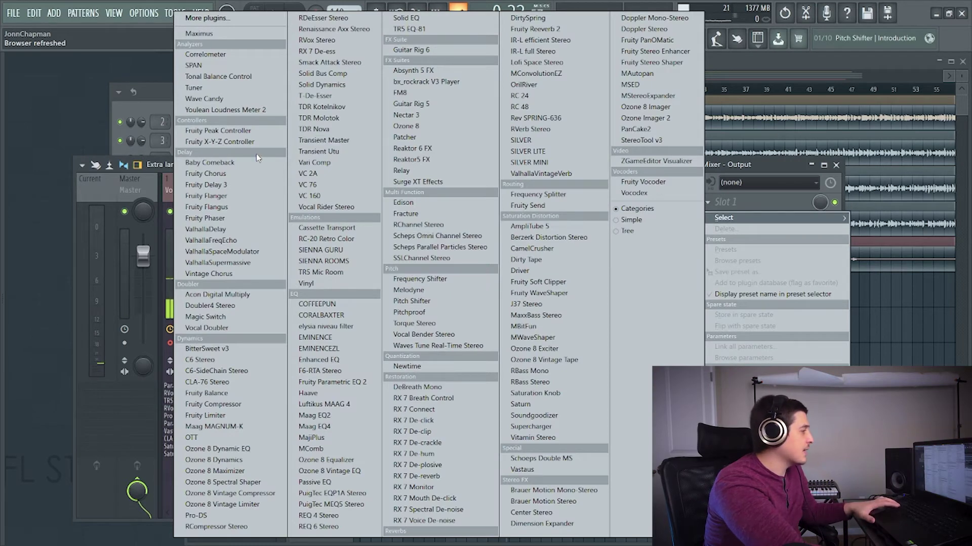
pyautogui.click(205, 54)
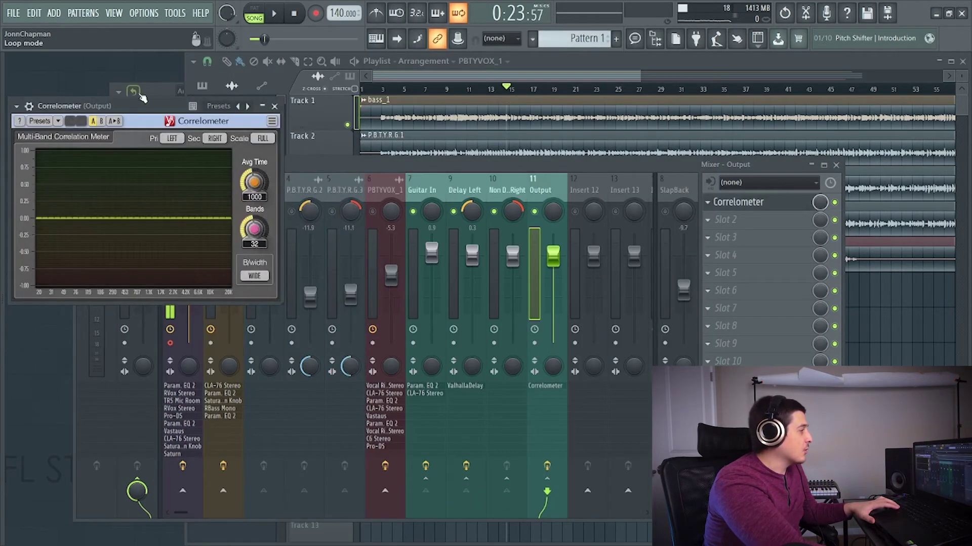
pyautogui.moveTo(144, 106); pyautogui.dragTo(683, 185)
pyautogui.press('space')
pyautogui.press('space')
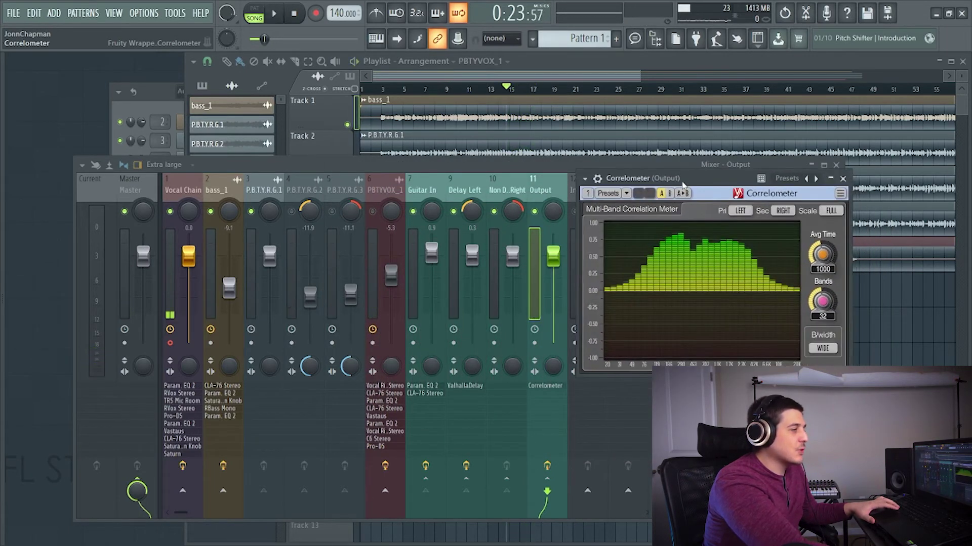
pyautogui.moveTo(683, 185); pyautogui.dragTo(242, 202)
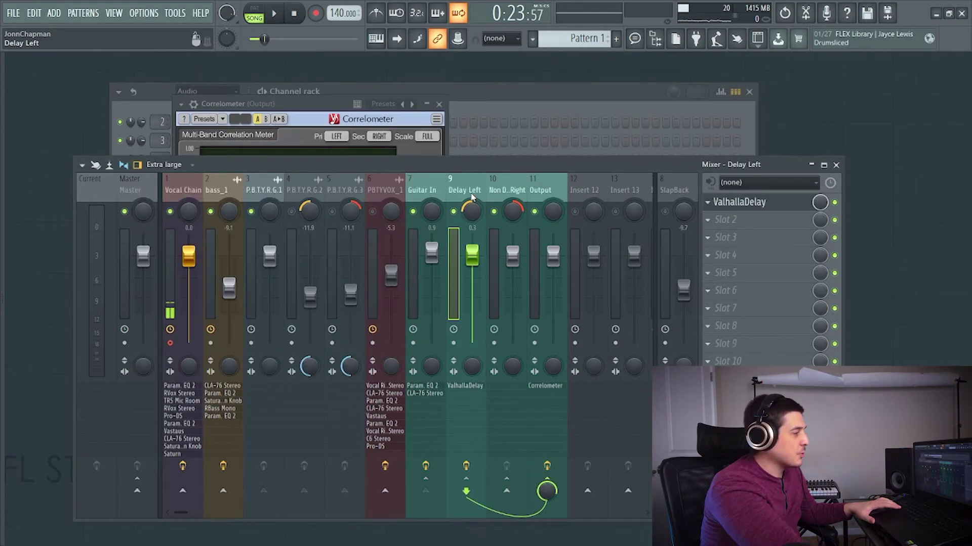
# Play the song with the Correlometer in front, noting bands dipping below zero, then rearrange windows.
pyautogui.moveTo(477, 172); pyautogui.dragTo(477, 166)
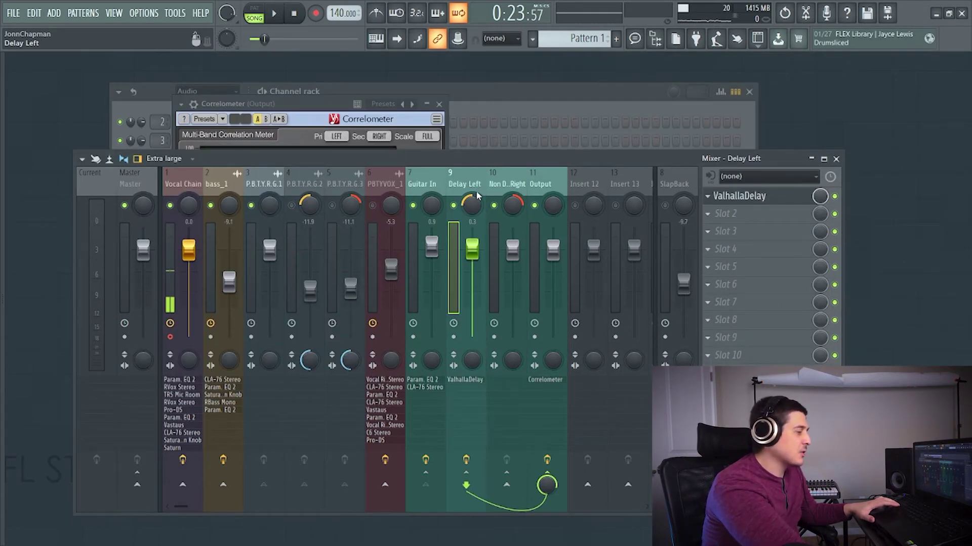
pyautogui.click(498, 204)
pyautogui.press('space')
pyautogui.moveTo(315, 108); pyautogui.dragTo(622, 118)
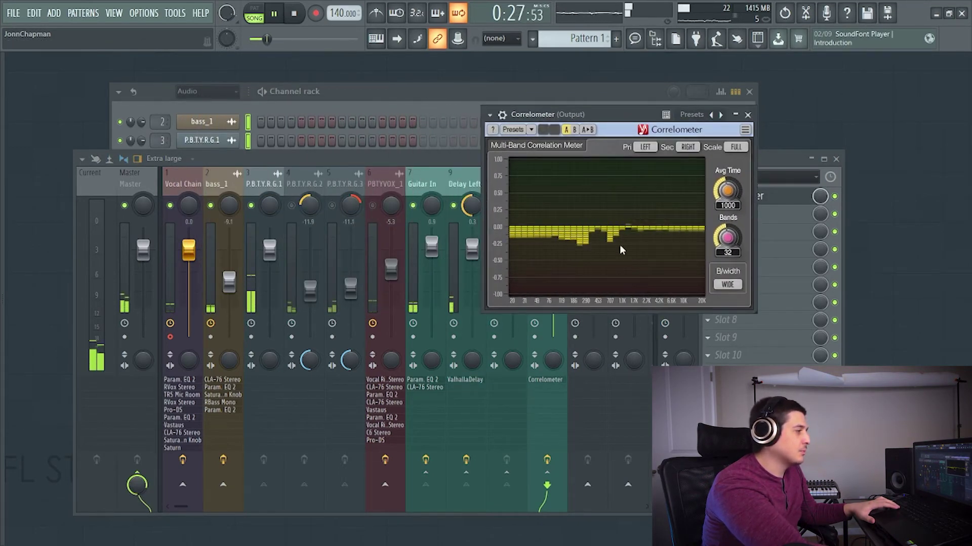
pyautogui.press('space')
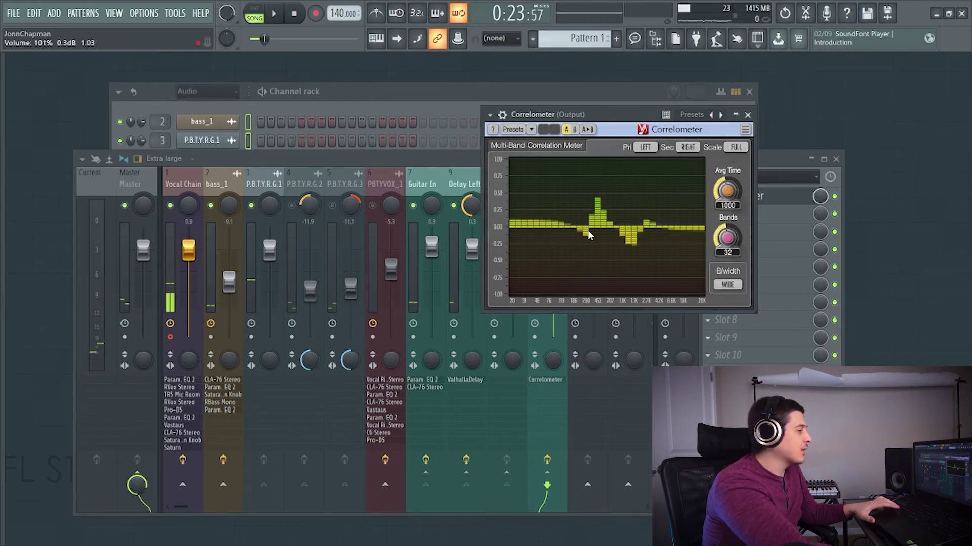
pyautogui.moveTo(591, 116); pyautogui.dragTo(809, 175)
pyautogui.moveTo(623, 163); pyautogui.dragTo(598, 153)
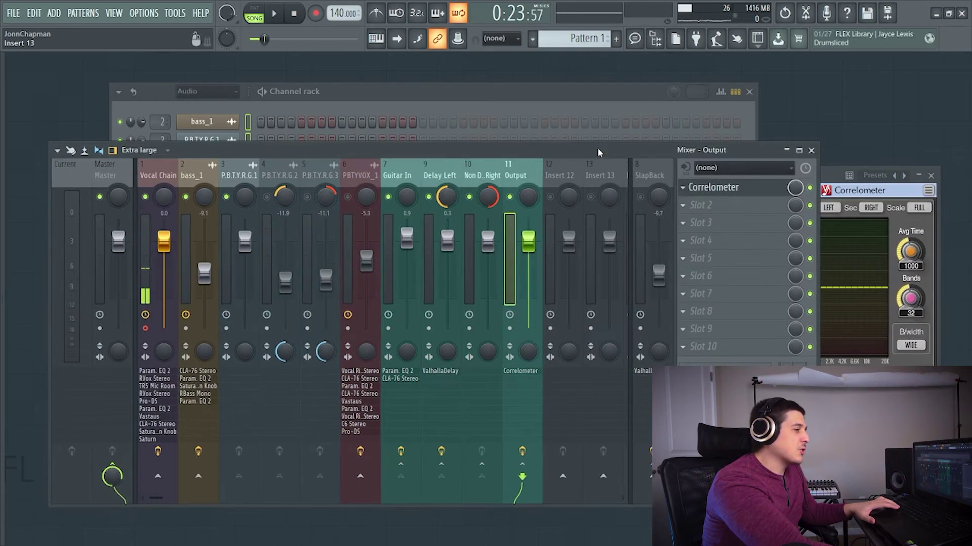
# Move the Correlometer window down and select the effect-free Non Delay Right mixer track.
pyautogui.moveTo(827, 179); pyautogui.dragTo(848, 267)
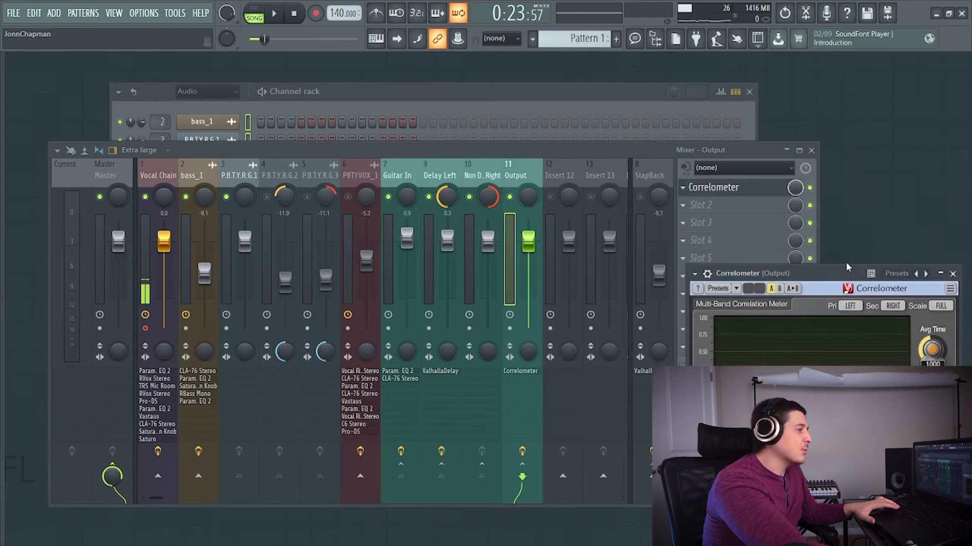
pyautogui.click(476, 188)
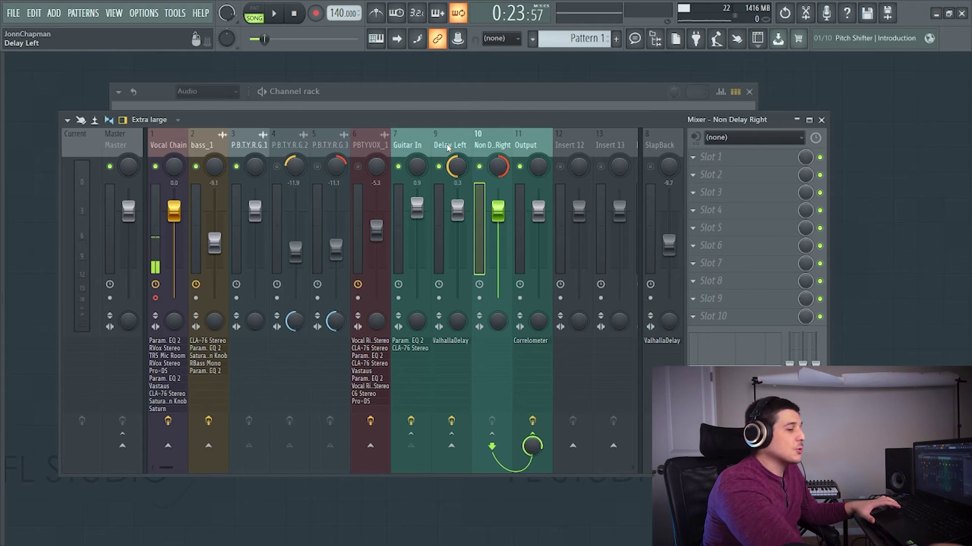
# Start playback and select the Delay Left track showing ValhallaDelay in slot 1.
pyautogui.press('space')
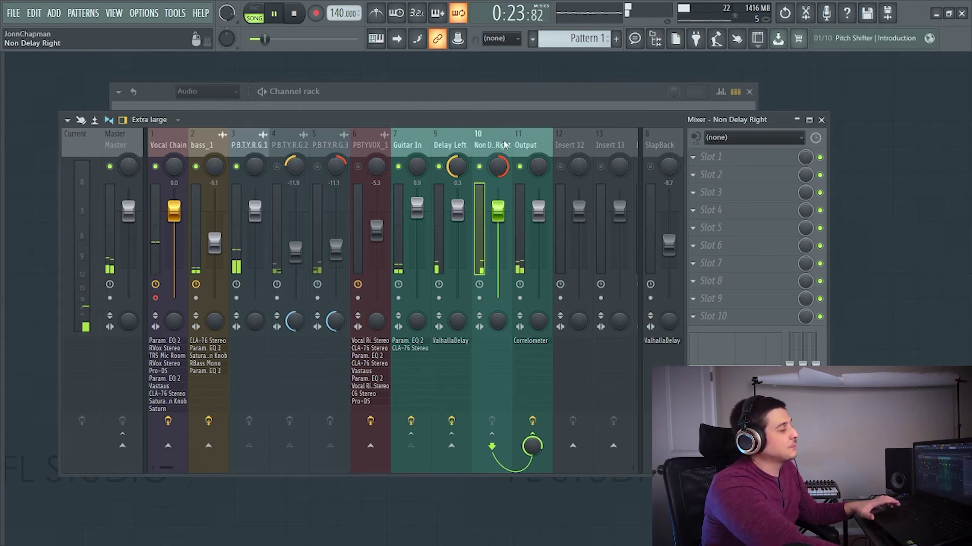
pyautogui.click(450, 152)
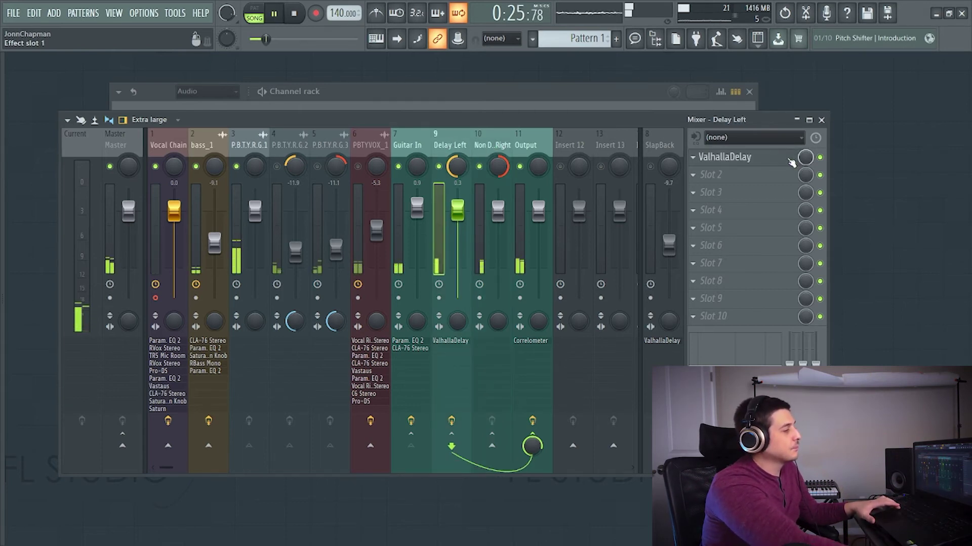